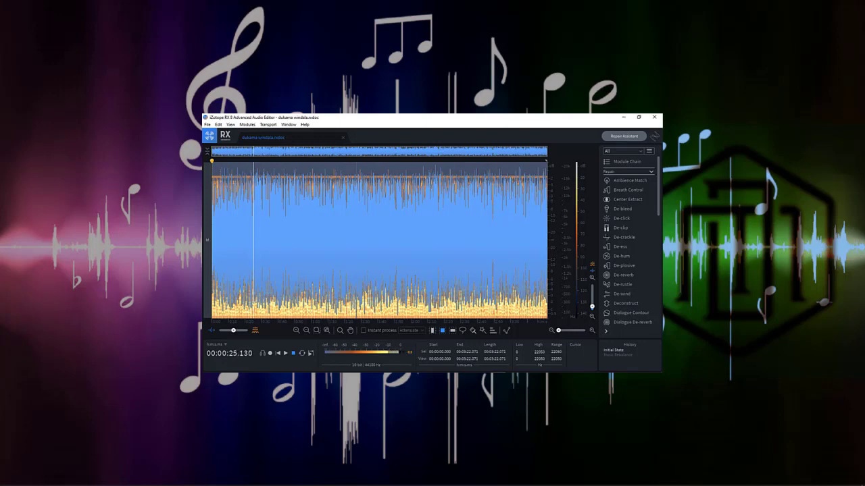
During playback of dukama windala.rxdoc, alternate repeatedly between the Initial State and Music Rebalance history states to compare them by ear
click(618, 354)
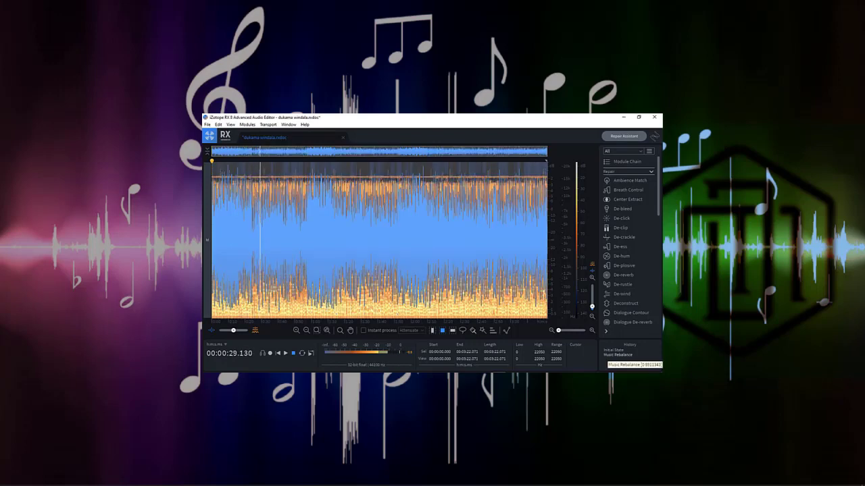
click(614, 350)
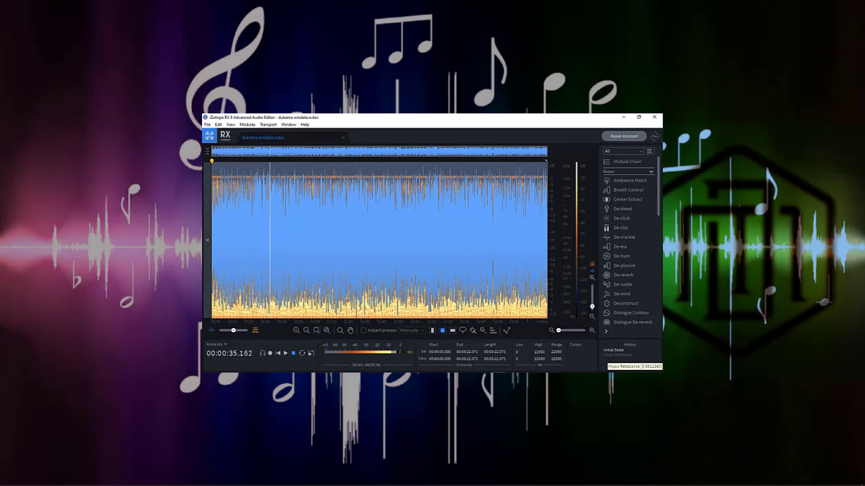
click(617, 355)
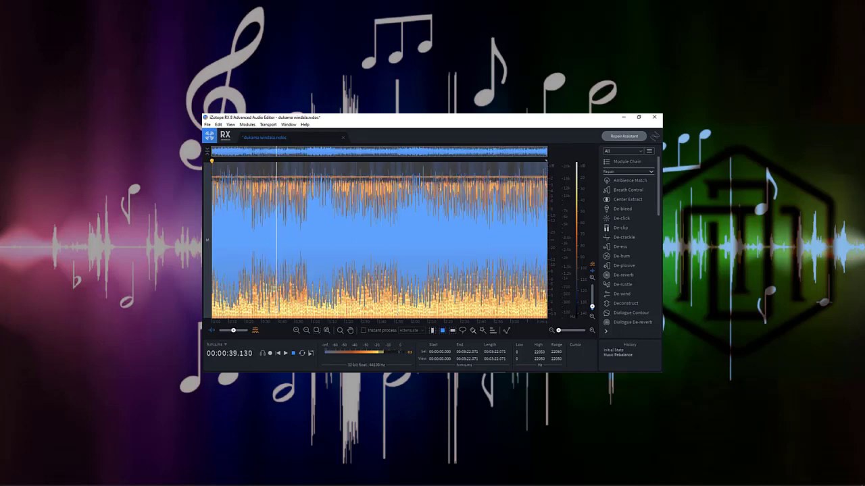
click(614, 350)
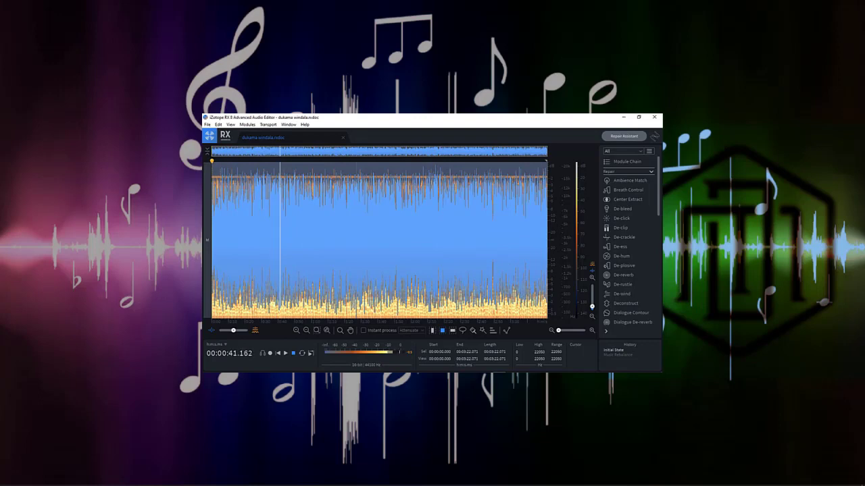
click(617, 355)
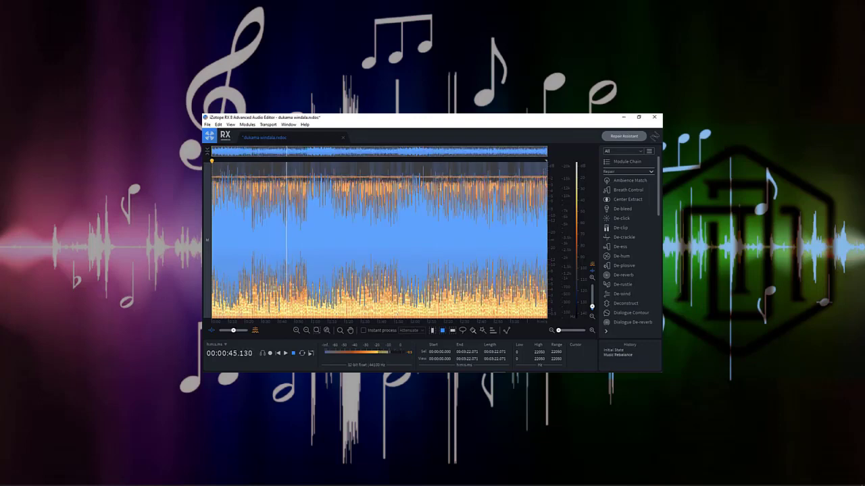
click(614, 350)
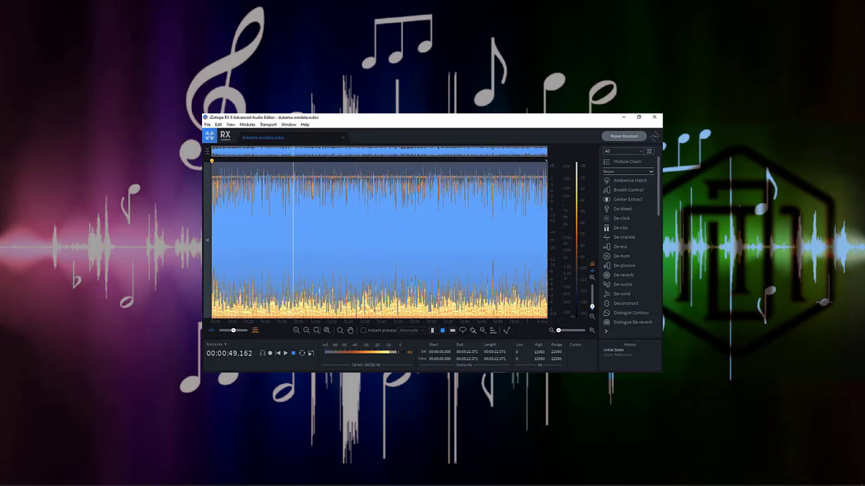
click(617, 354)
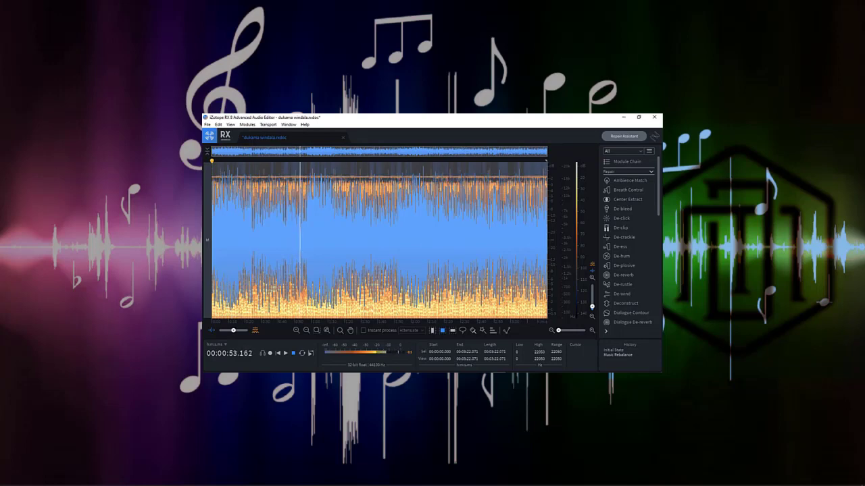
key(ctrl+z)
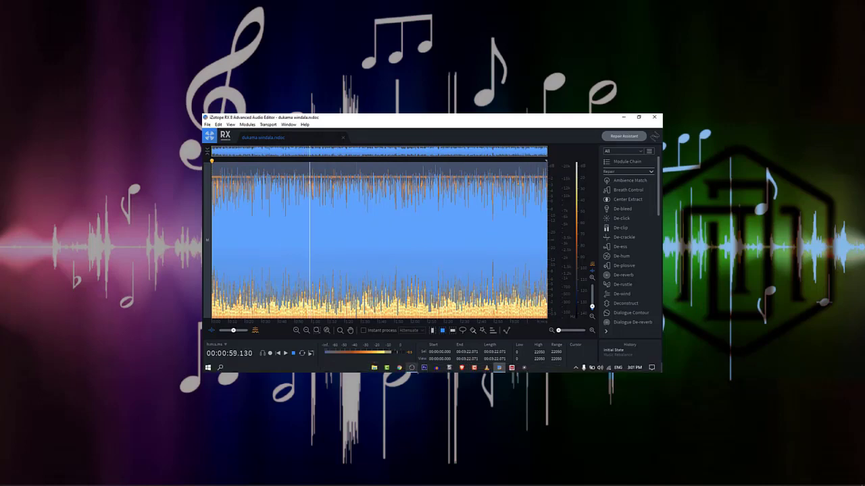
click(412, 370)
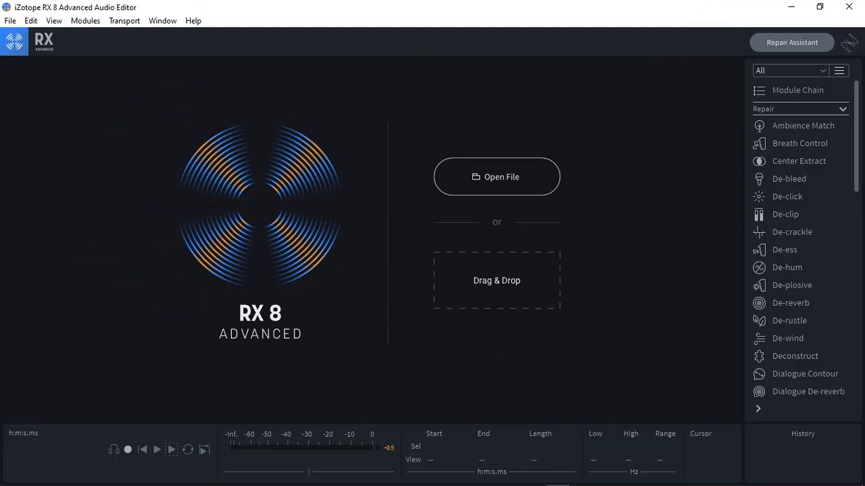
Open the dukama windala audio file from the Desktop
click(497, 177)
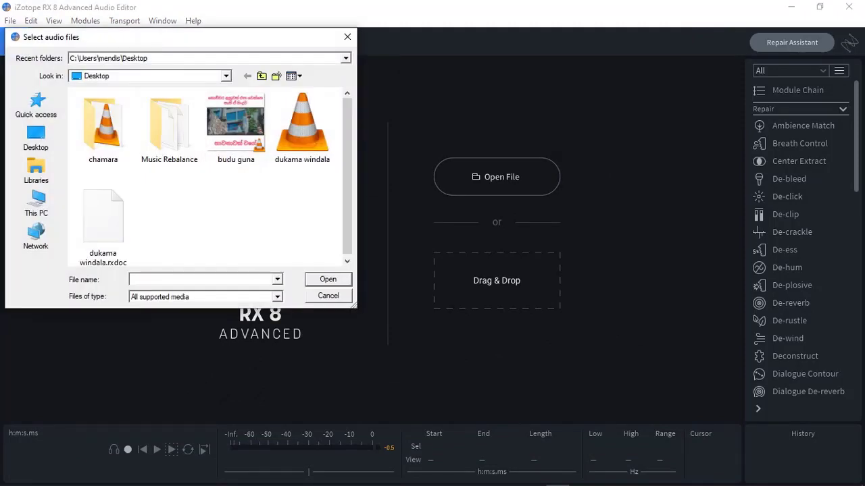
click(302, 128)
click(327, 279)
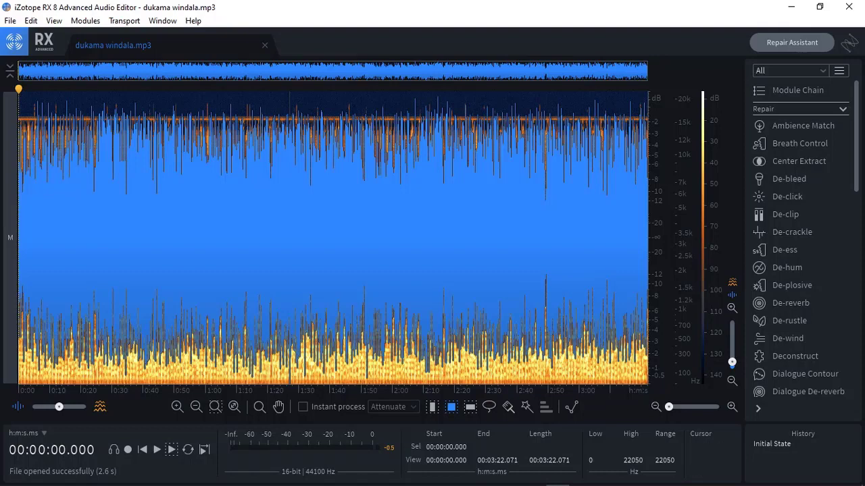
Open the Music Rebalance repair module and reposition its window over the waveform
scroll(800, 236, down, 10)
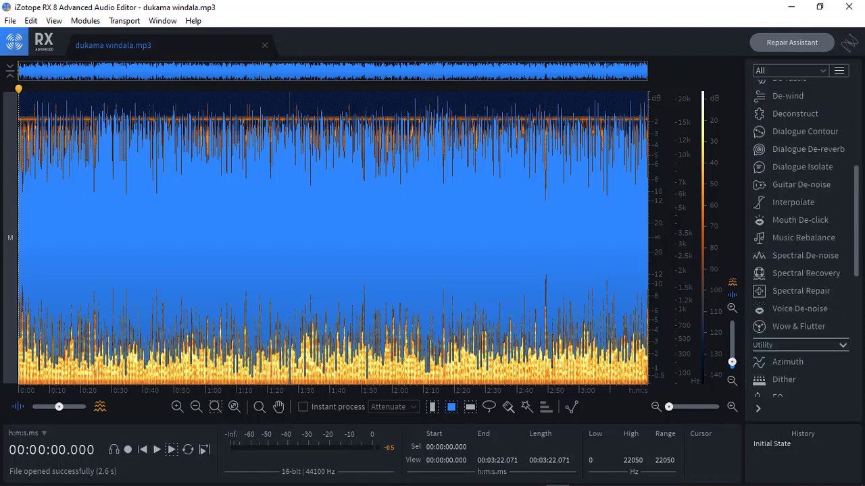
scroll(800, 236, up, 6)
scroll(801, 237, up, 4)
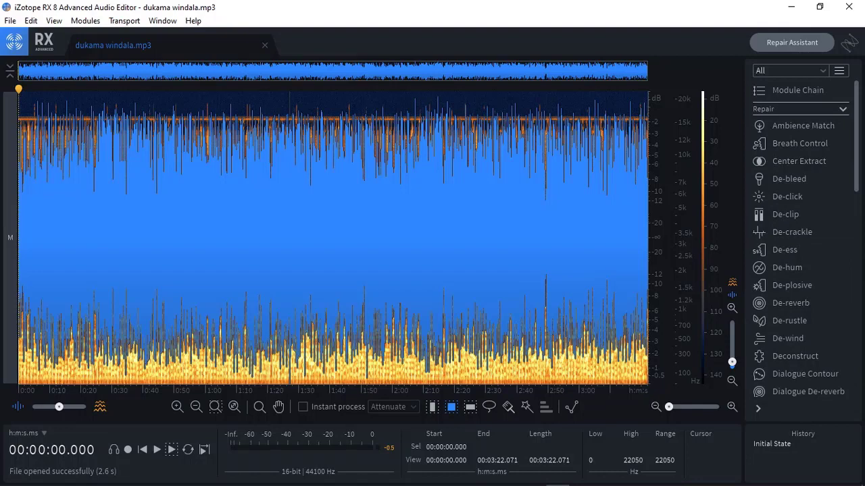
scroll(800, 236, down, 4)
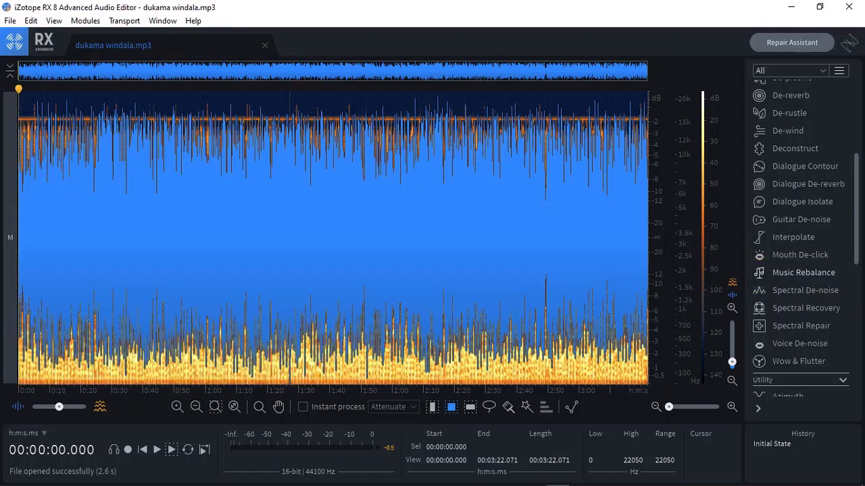
click(803, 273)
drag(598, 78, 621, 58)
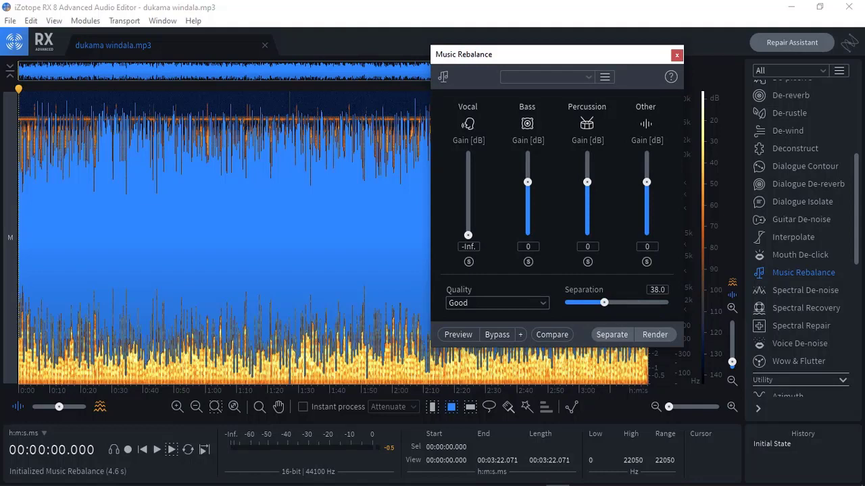
Set the Vocal gain to -Inf with the processing quality at Good
double_click(468, 235)
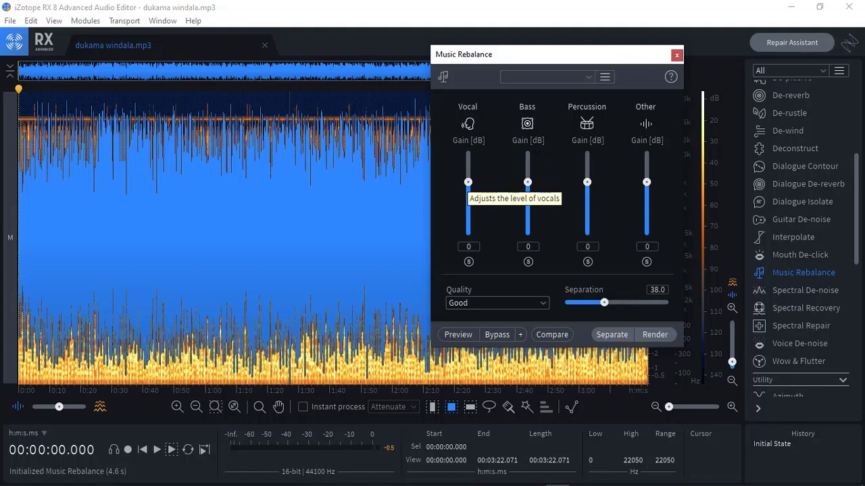
drag(467, 182, 468, 235)
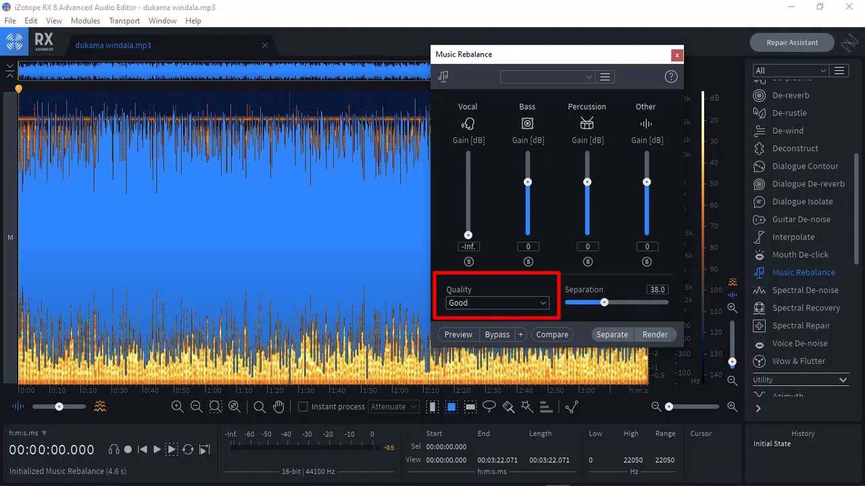
click(497, 304)
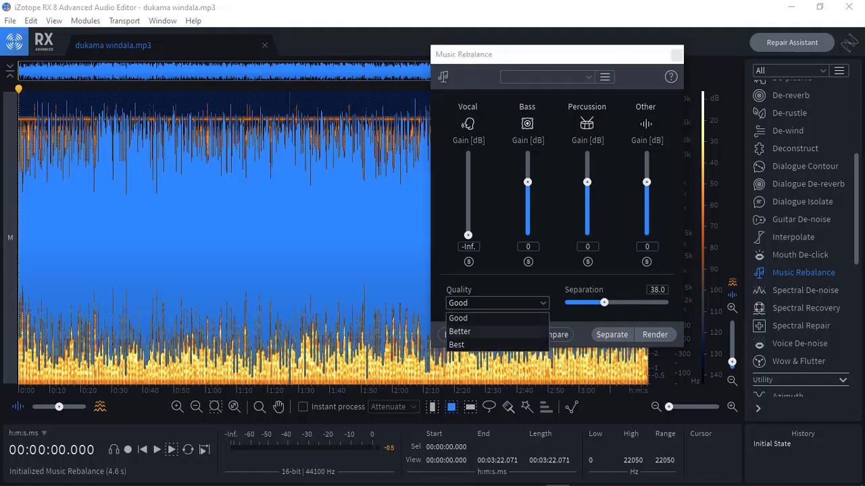
click(466, 318)
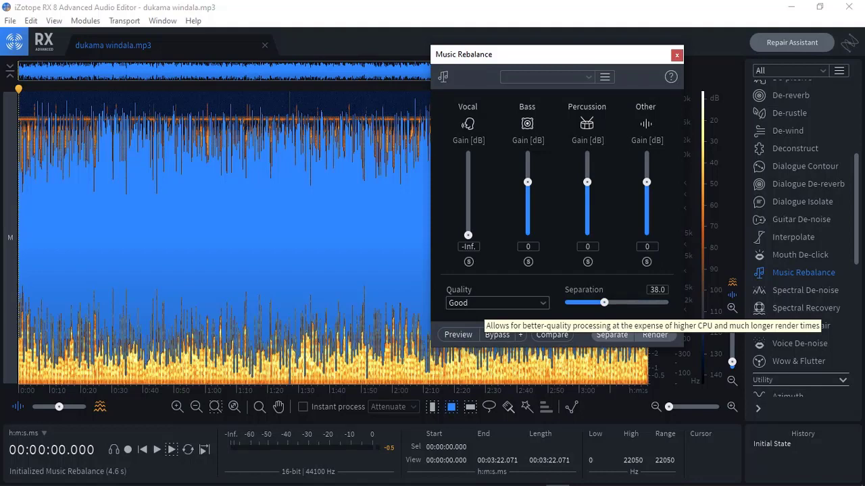
click(497, 303)
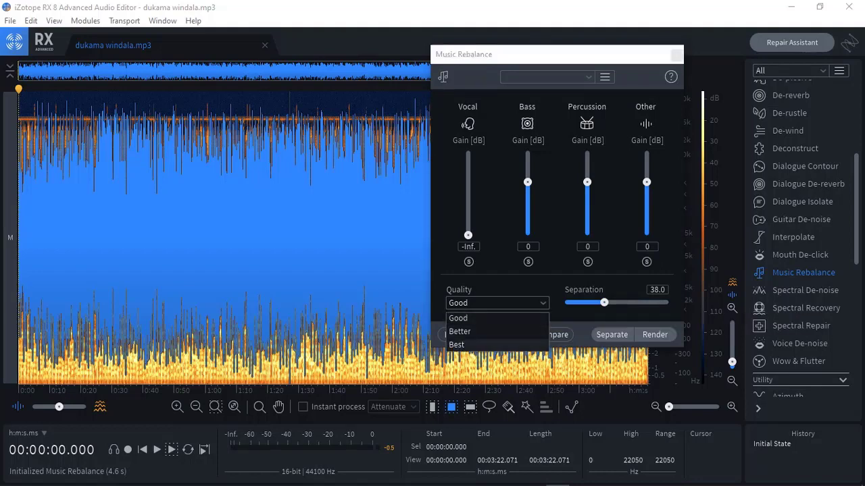
click(473, 319)
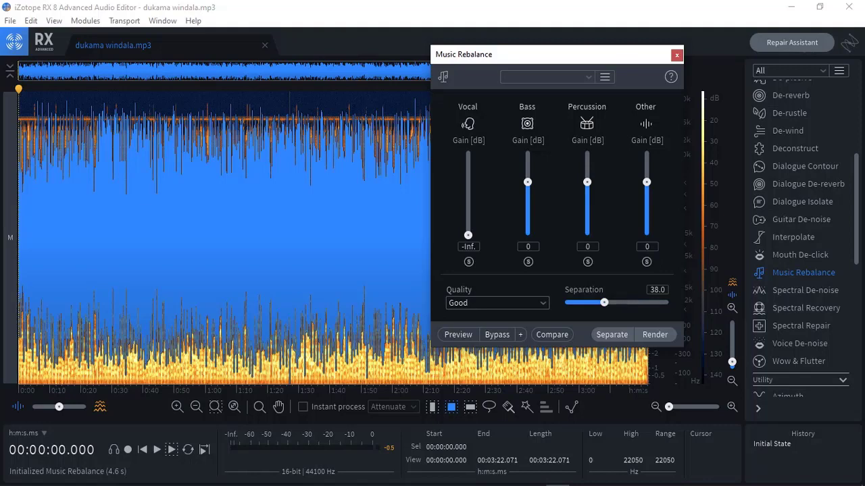
click(498, 304)
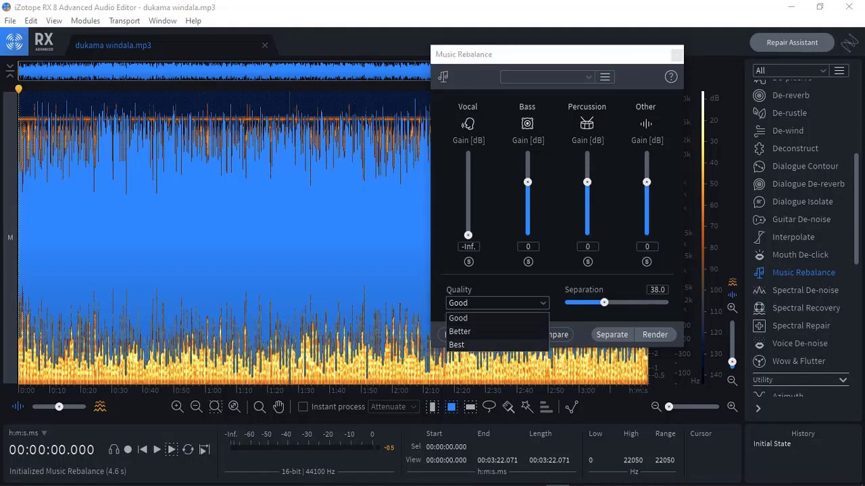
click(458, 318)
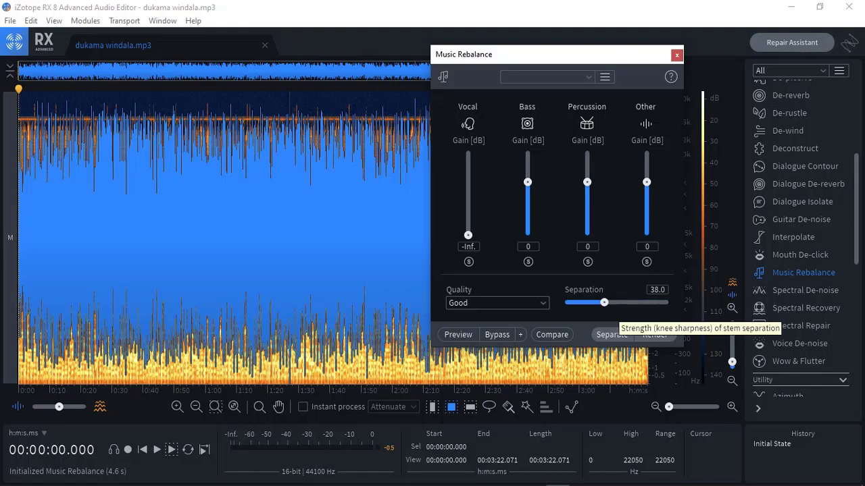
Set the separation to 100, render Music Rebalance on the whole song and close the module
drag(604, 302, 669, 302)
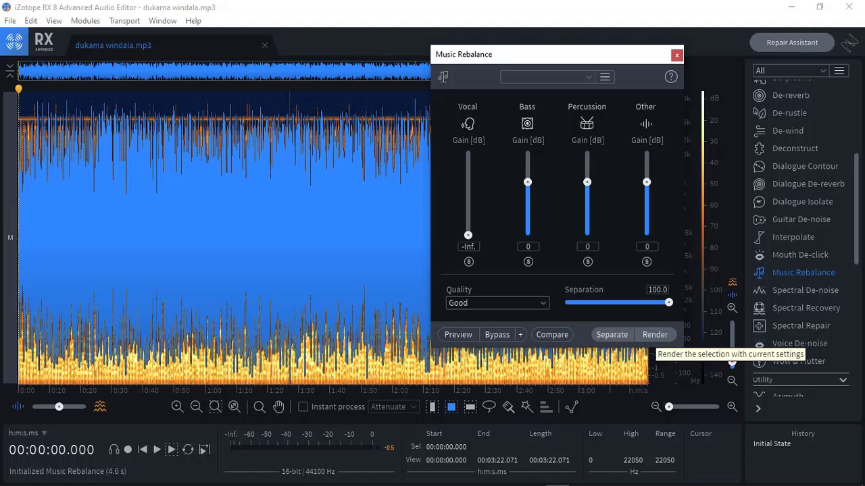
click(655, 334)
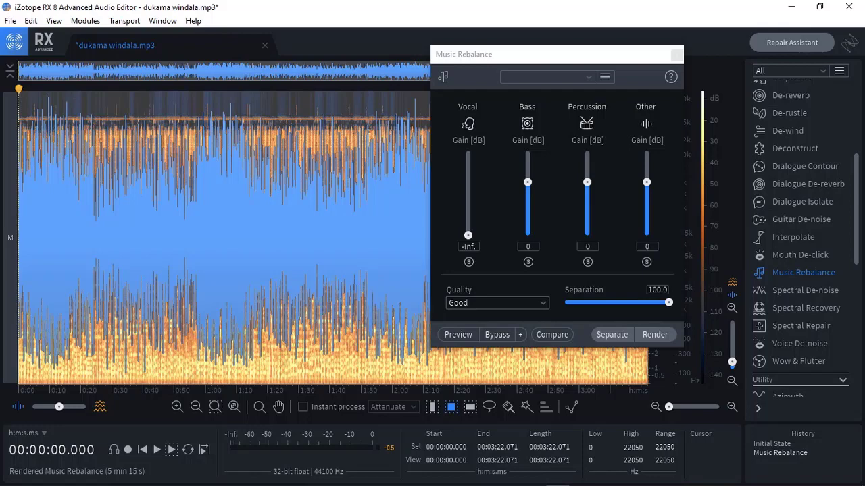
click(676, 55)
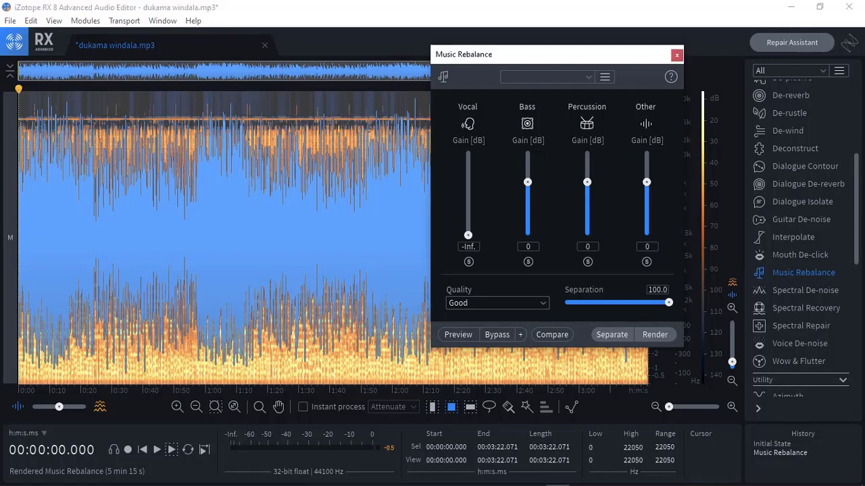
click(677, 54)
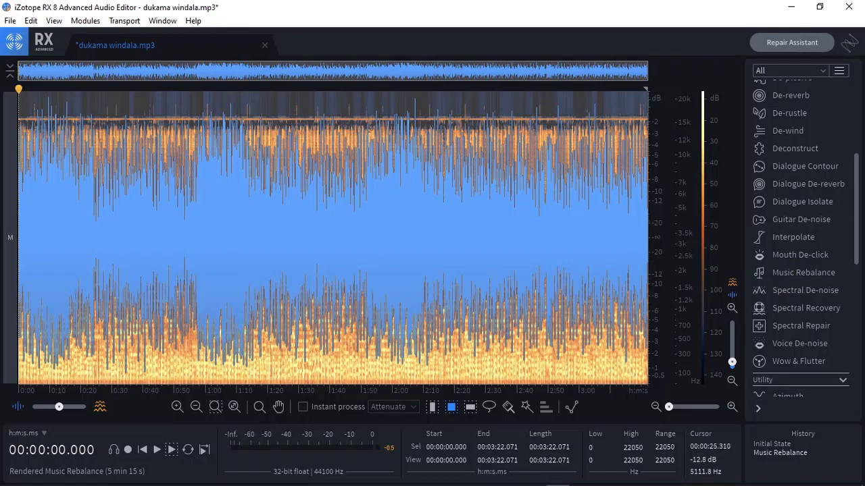
Play the song from about 25 seconds and compare the Music Rebalance result with the Initial State, ending on Music Rebalance
click(96, 209)
click(171, 450)
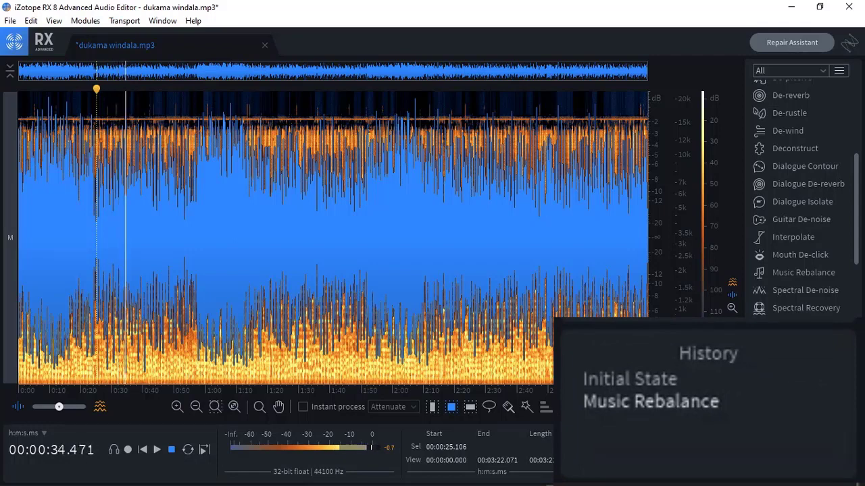
key(ctrl+z)
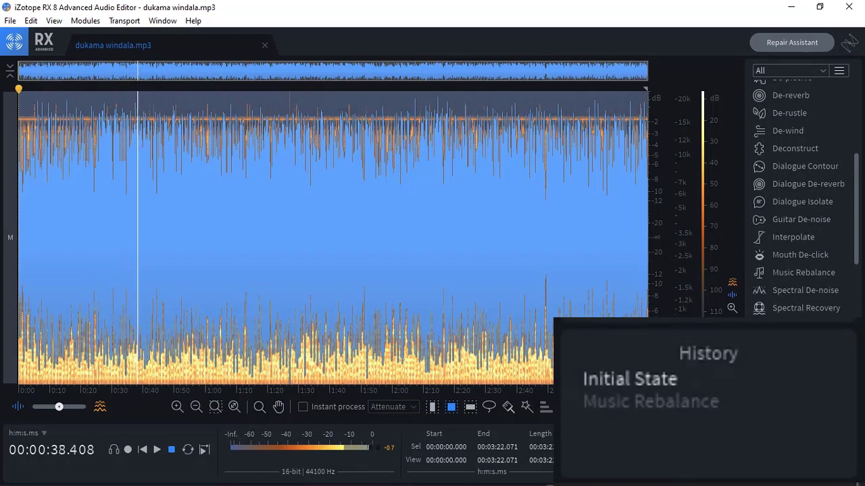
click(628, 400)
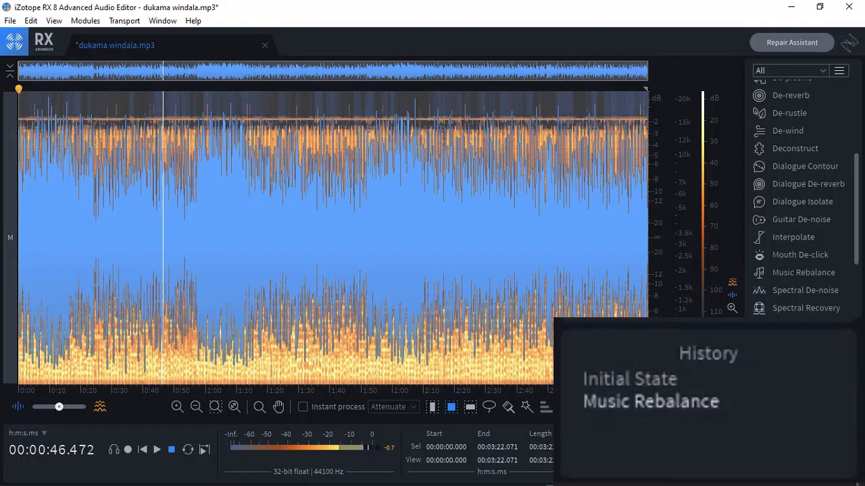
key(ctrl+z)
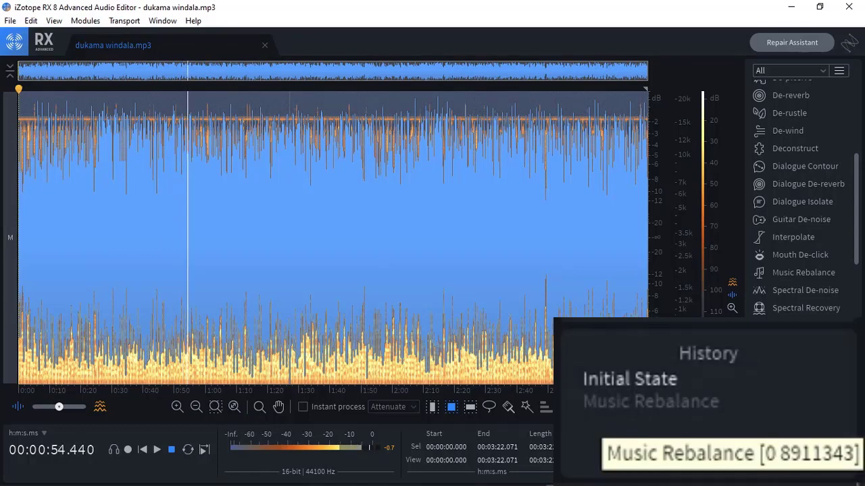
click(621, 402)
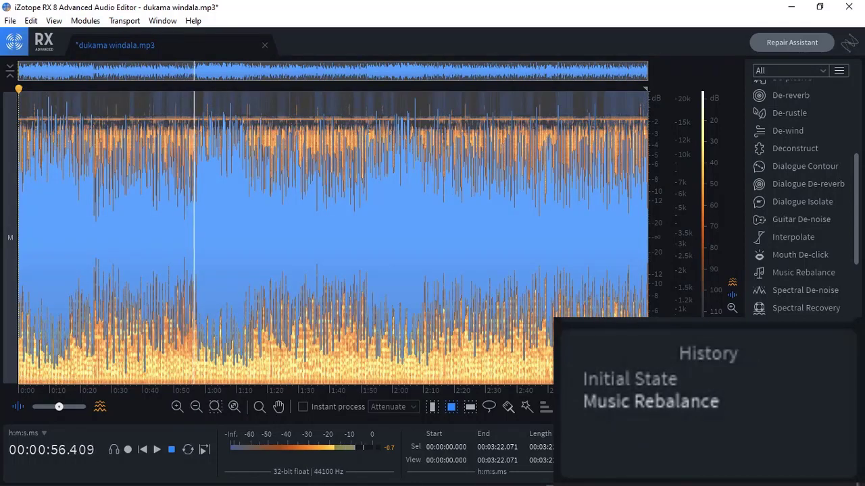
click(171, 449)
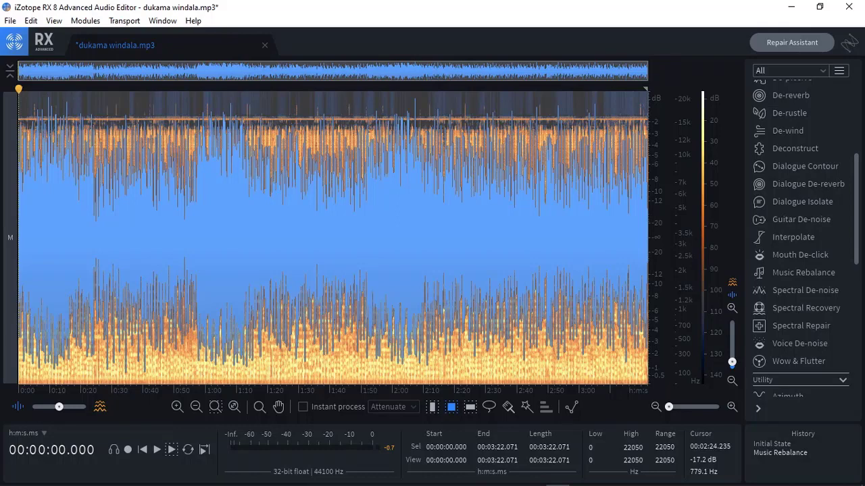
click(803, 272)
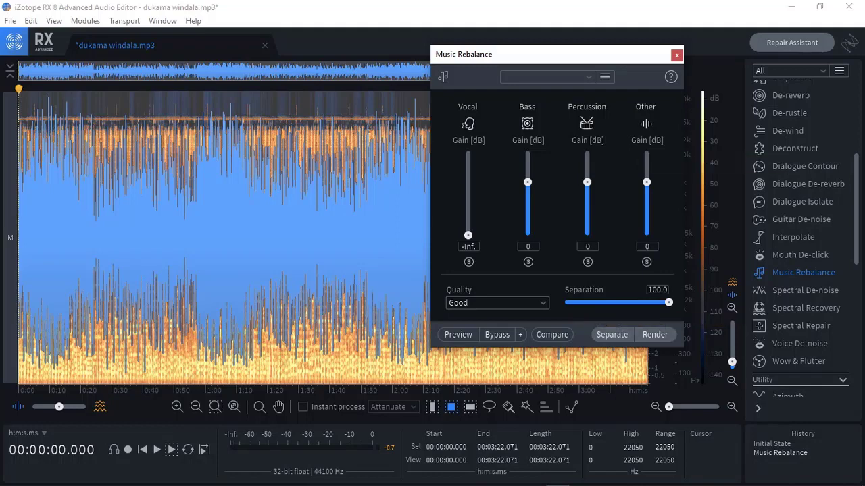
click(675, 54)
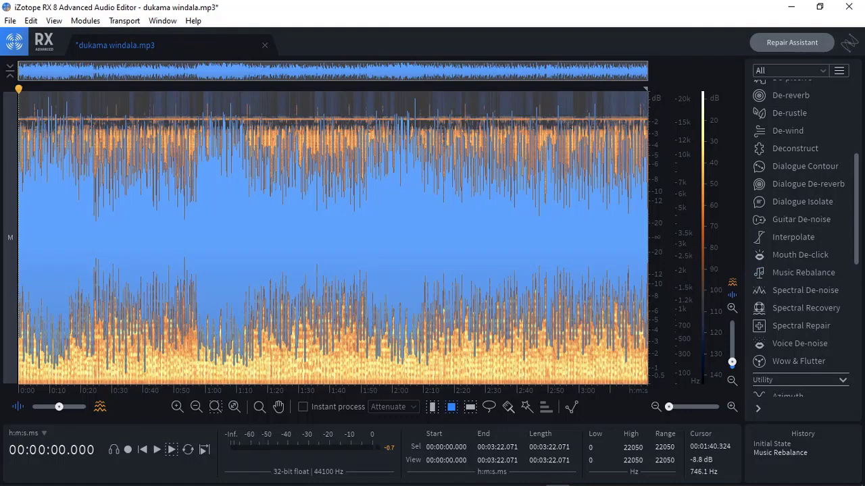
Export the processed song to the Desktop as a 256 kbps constant bit rate MP3 named dukama windala without voice
click(10, 21)
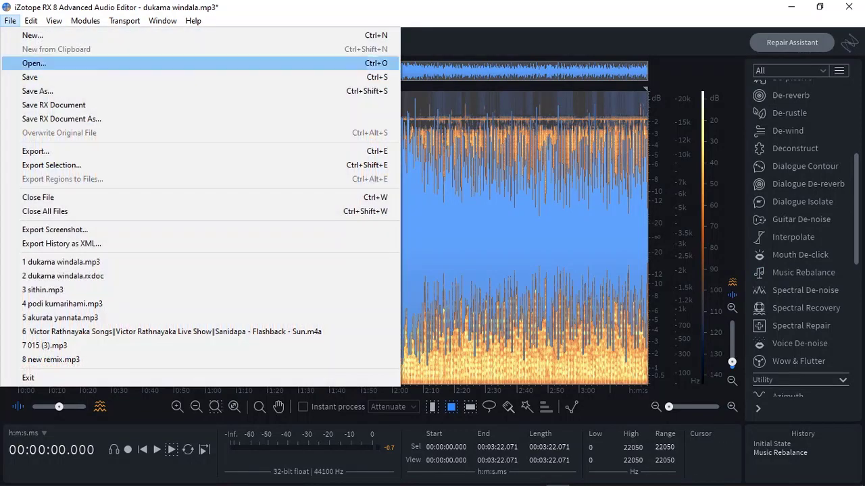
click(36, 151)
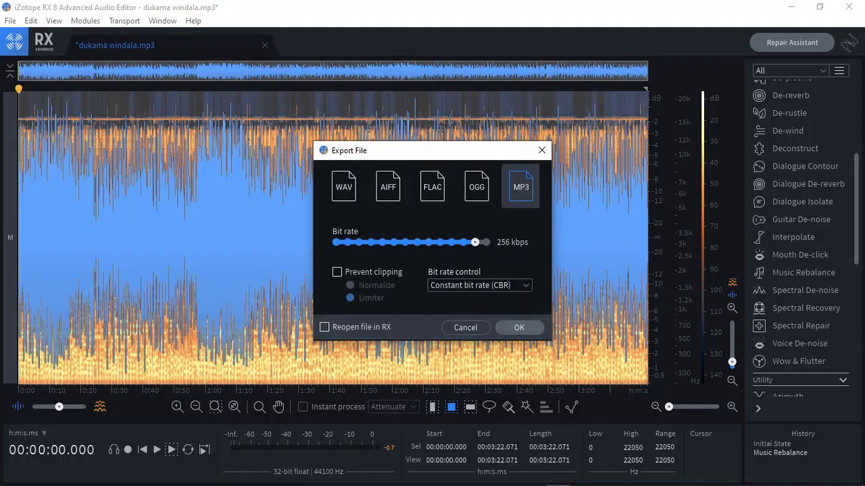
click(518, 327)
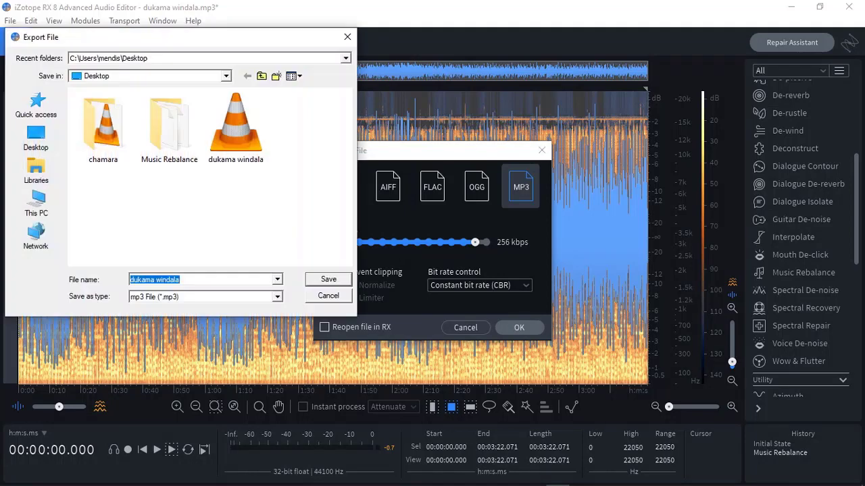
drag(268, 42, 308, 48)
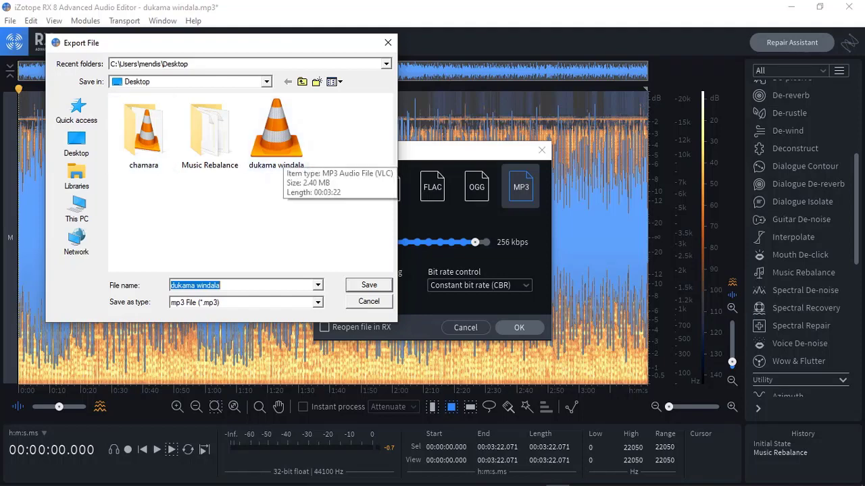
click(222, 285)
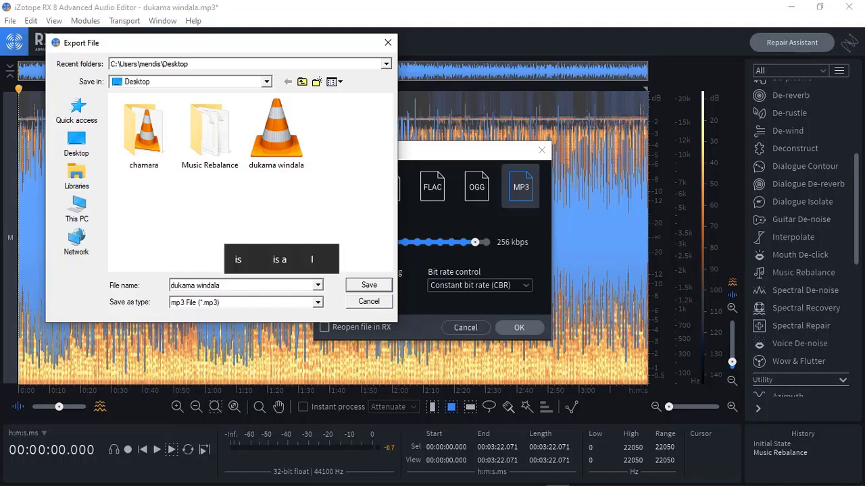
text(without voice)
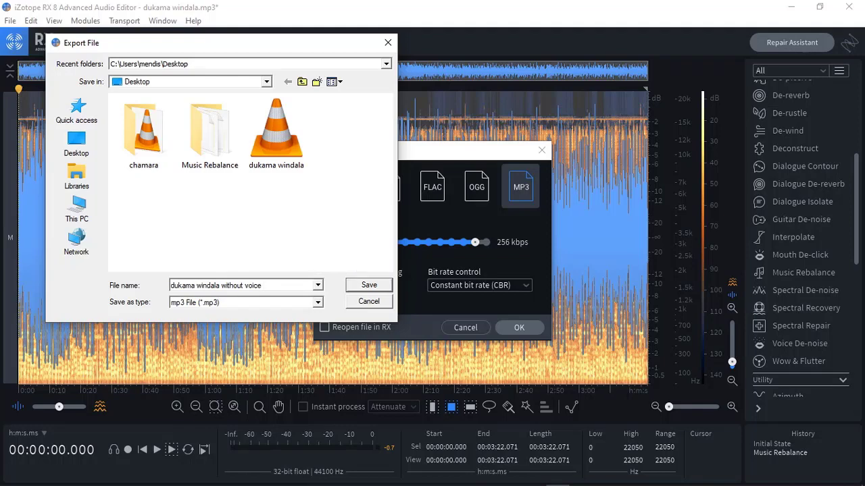
key(Return)
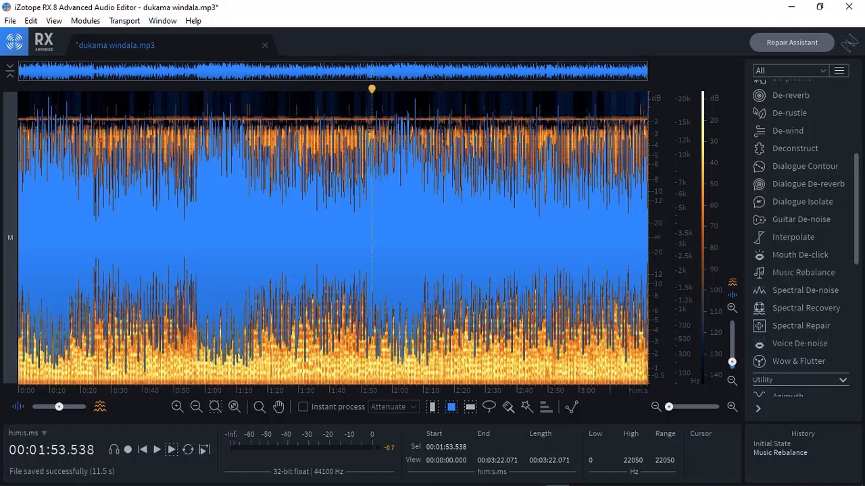
Switch to File Explorer and select the exported file dukama windala without voice in the Desktop folder
click(790, 6)
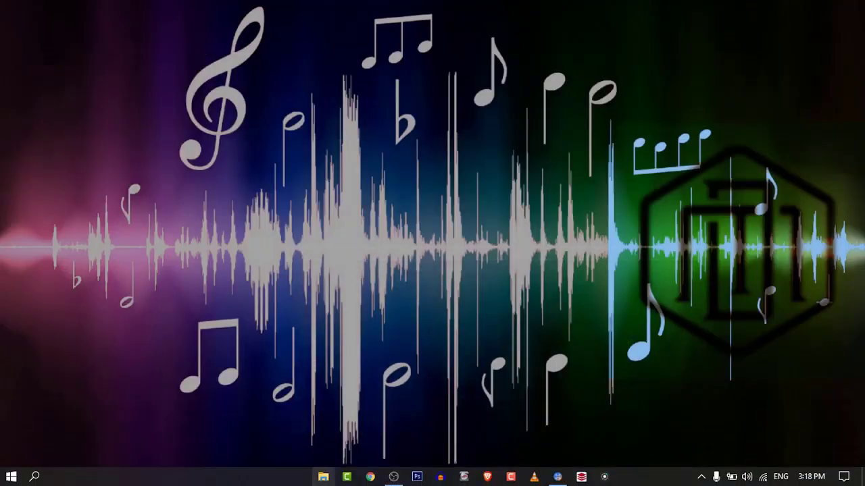
click(323, 477)
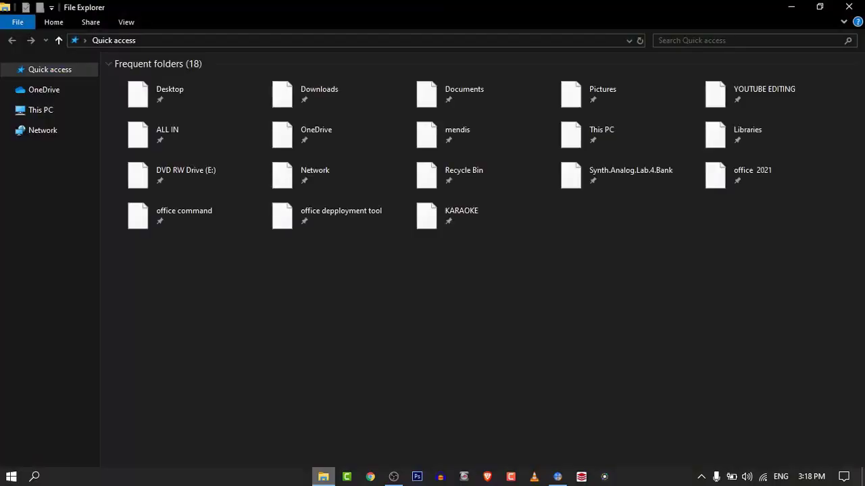
click(47, 140)
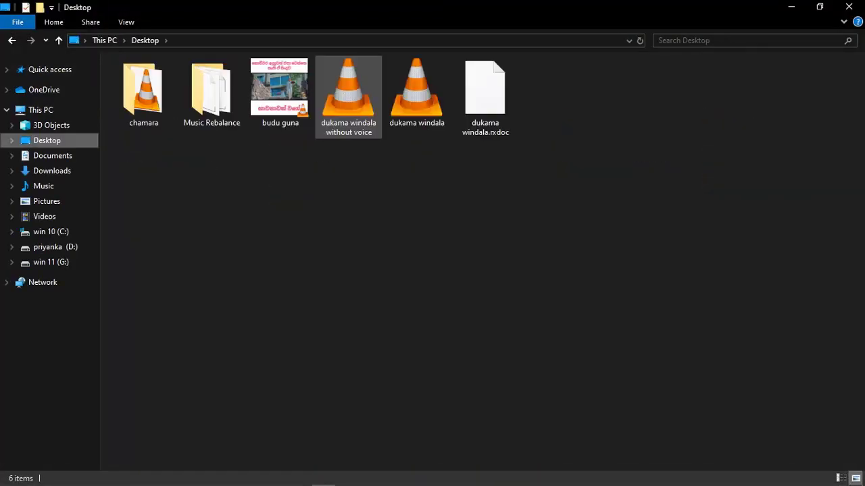
click(353, 129)
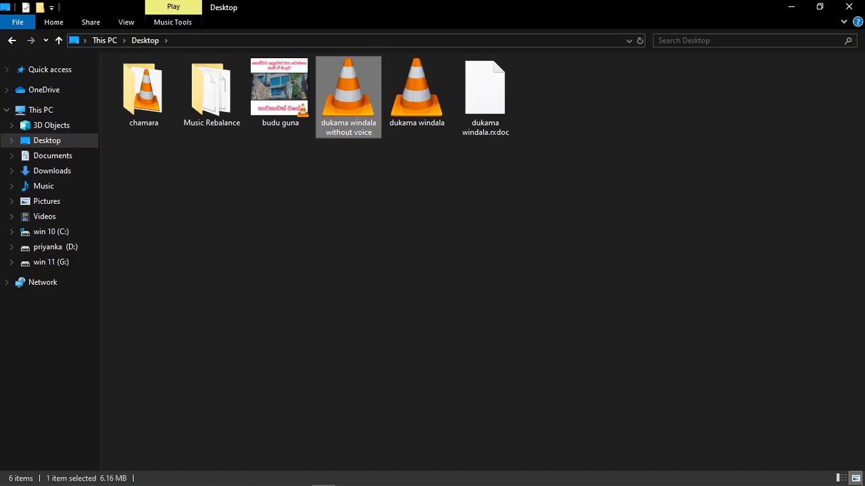